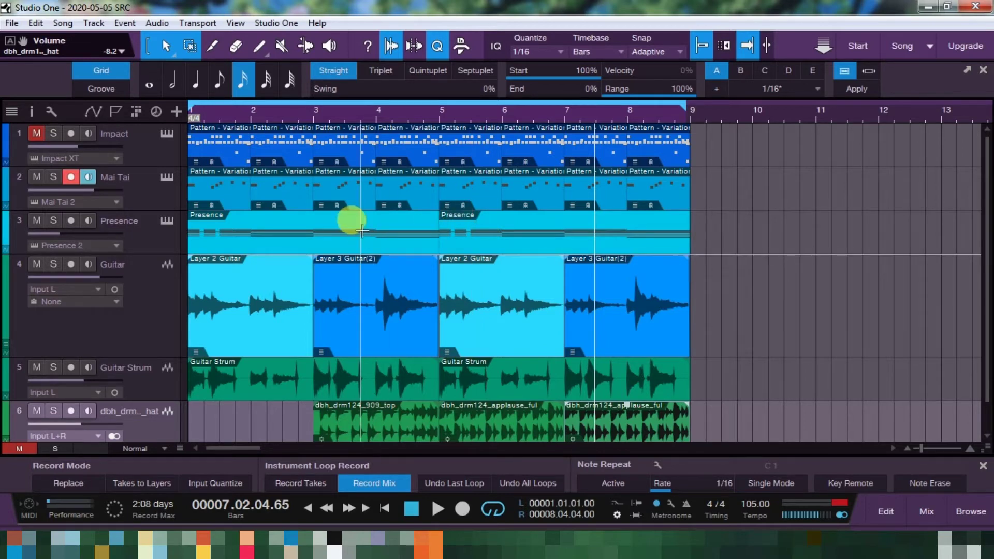
Play and stop the song, then select guitar events around bar 5 and glance at the Audio menu
{"action": "key", "text": "space"}
{"action": "scroll", "coordinate": [794, 356], "scroll_direction": "down", "scroll_amount": 1}
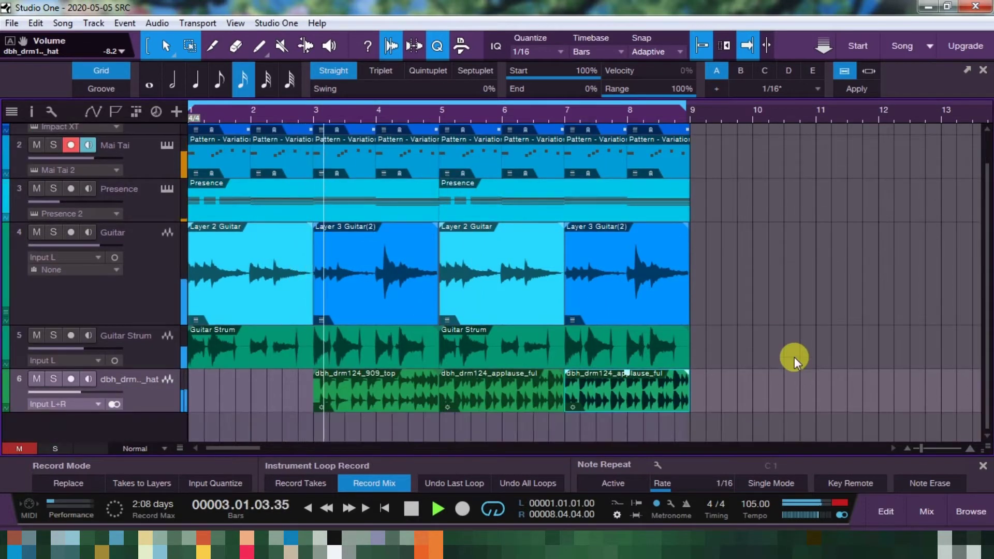
{"action": "scroll", "coordinate": [795, 356], "scroll_direction": "up", "scroll_amount": 1}
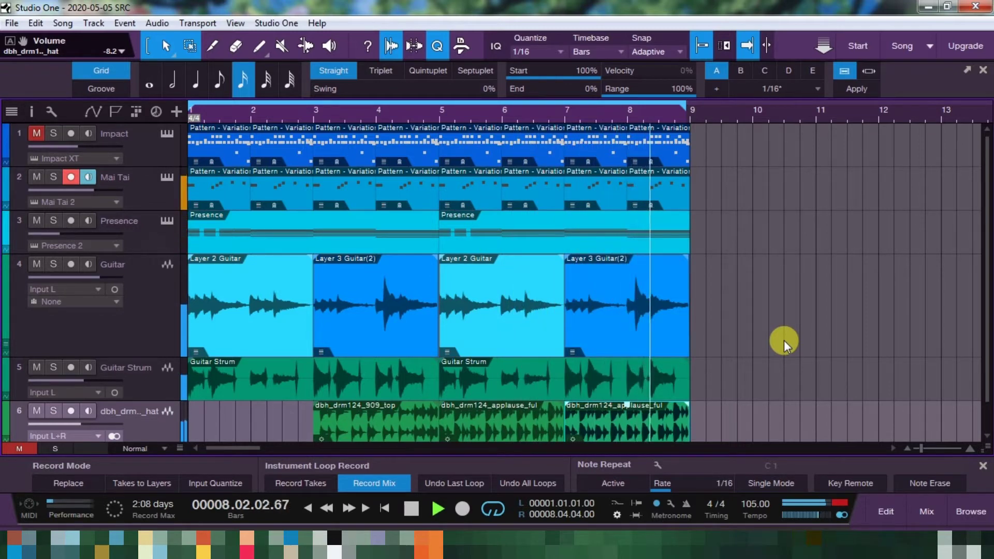
{"action": "key", "text": "space"}
{"action": "scroll", "coordinate": [178, 314], "scroll_direction": "down", "scroll_amount": 1}
{"action": "left_click", "coordinate": [179, 315]}
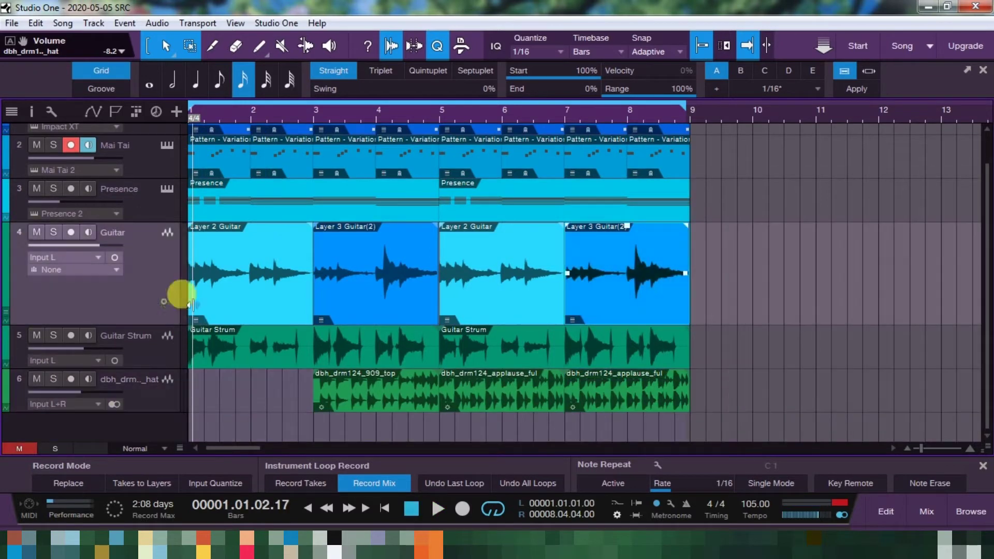
{"action": "left_click", "coordinate": [344, 296]}
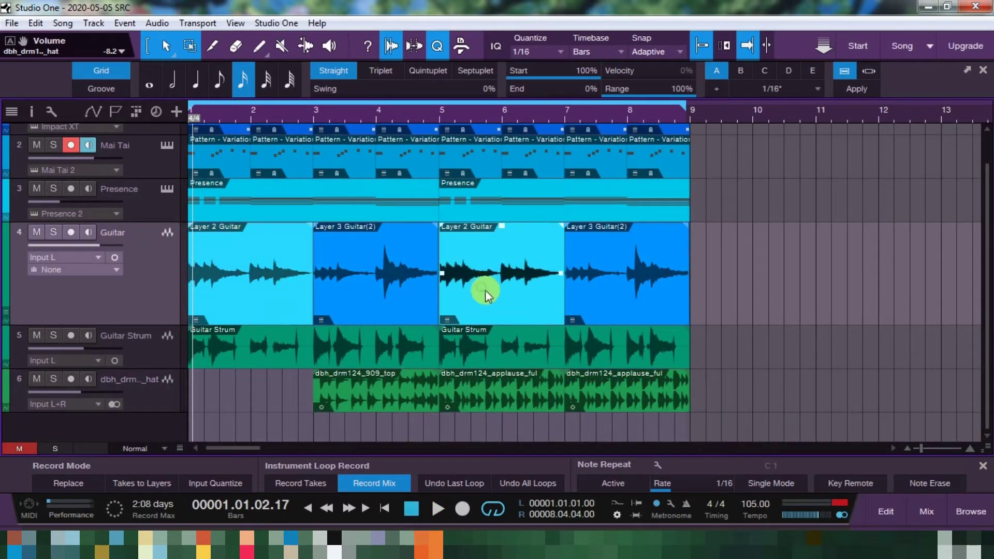
{"action": "left_click", "coordinate": [542, 303]}
{"action": "left_click", "coordinate": [516, 353]}
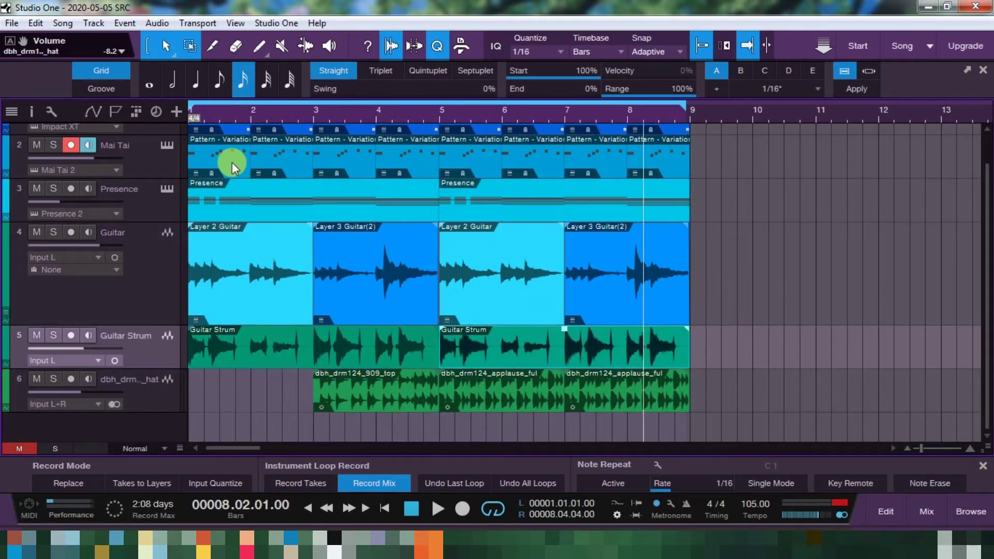
{"action": "left_click", "coordinate": [158, 22]}
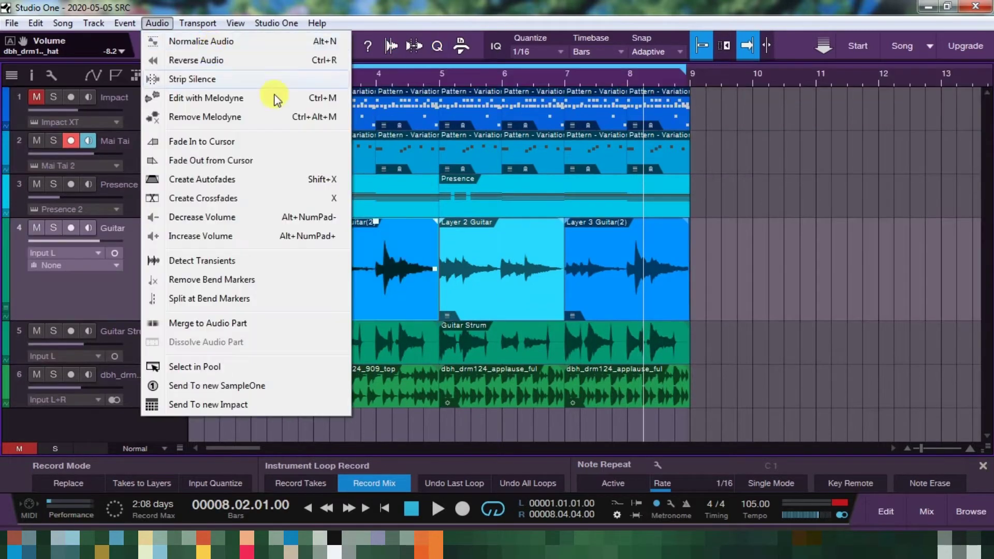
{"action": "left_click", "coordinate": [373, 265]}
Normalize the Layer 3 Guitar(2) event at bar 3 and the Layer 2 Guitar event at bar 5
{"action": "left_click", "coordinate": [157, 29]}
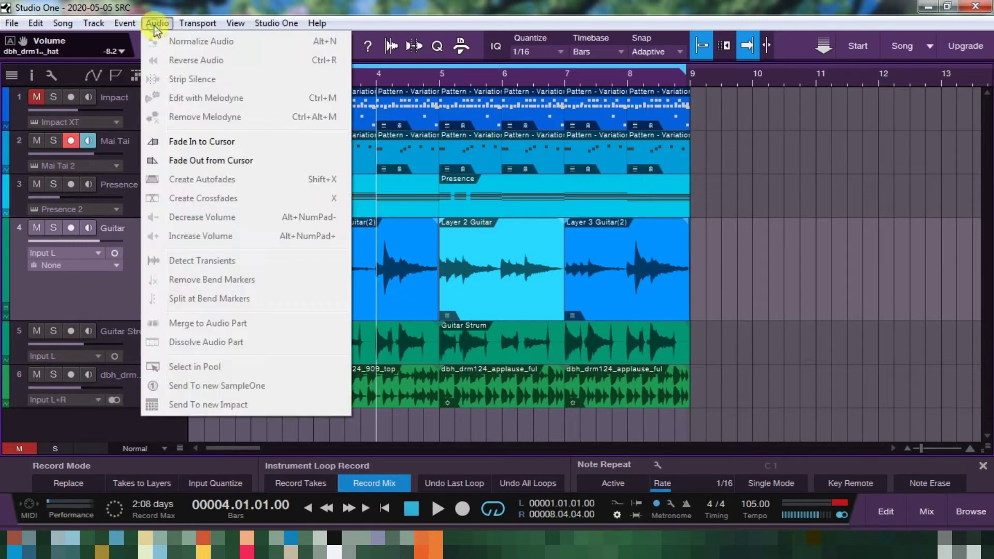
{"action": "left_click", "coordinate": [374, 237]}
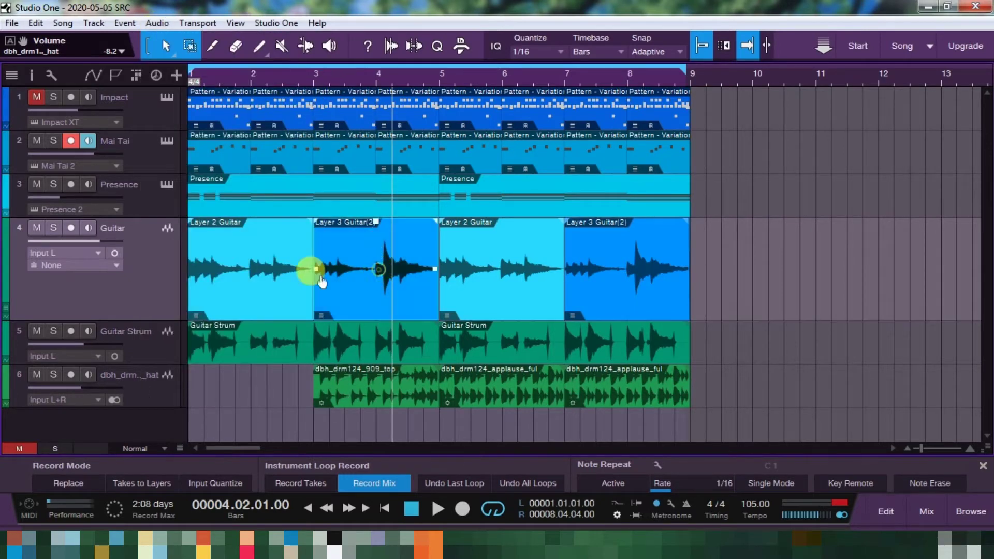
{"action": "left_click", "coordinate": [157, 23]}
{"action": "left_click", "coordinate": [194, 40]}
{"action": "left_click", "coordinate": [496, 280]}
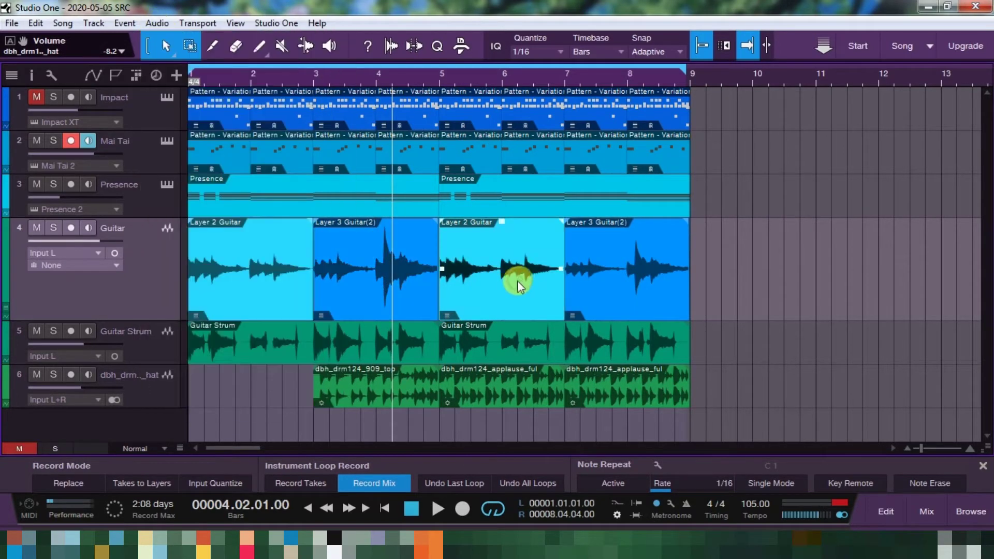
{"action": "left_click", "coordinate": [157, 23]}
{"action": "left_click", "coordinate": [195, 41]}
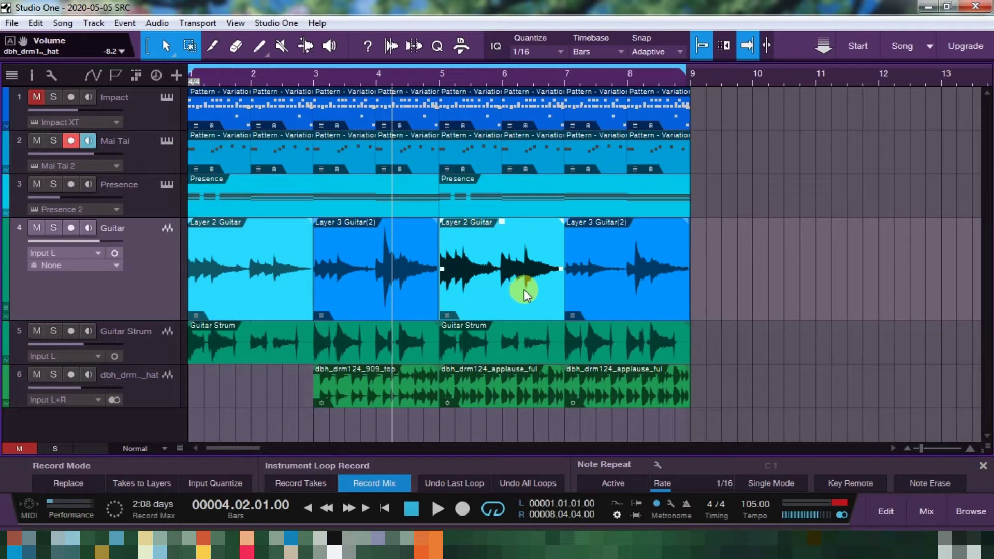
Show the Inspector, set the song tempo to 95, and open Song Setup to check the stretch option
{"action": "key", "text": "F4"}
{"action": "type", "text": "9"}
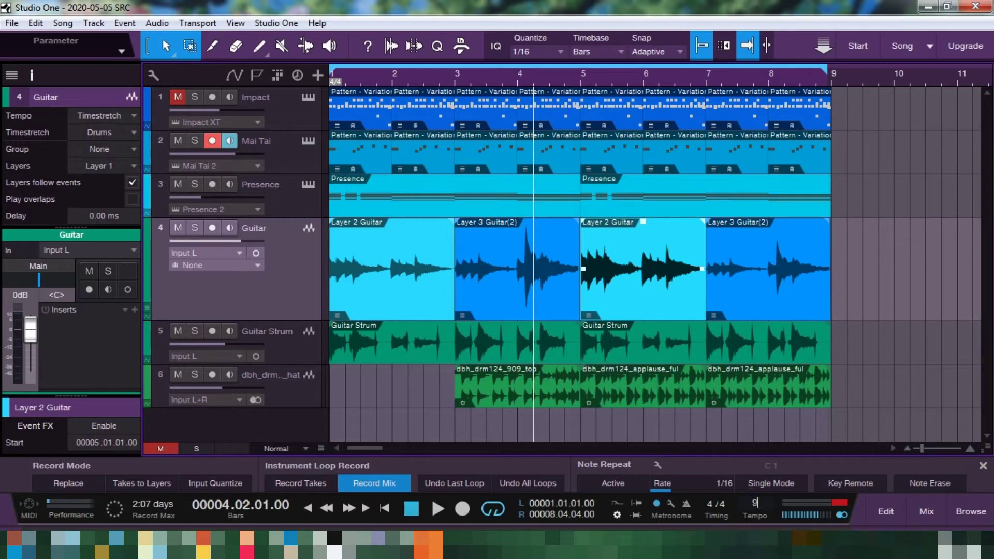
{"action": "type", "text": "5"}
{"action": "key", "text": "Return"}
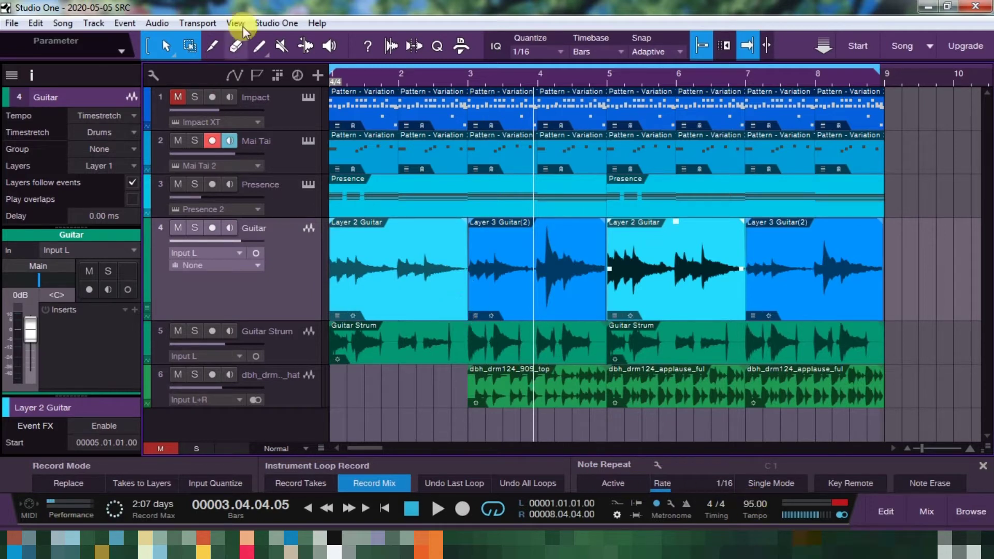
{"action": "left_click", "coordinate": [62, 23]}
{"action": "left_click", "coordinate": [86, 222]}
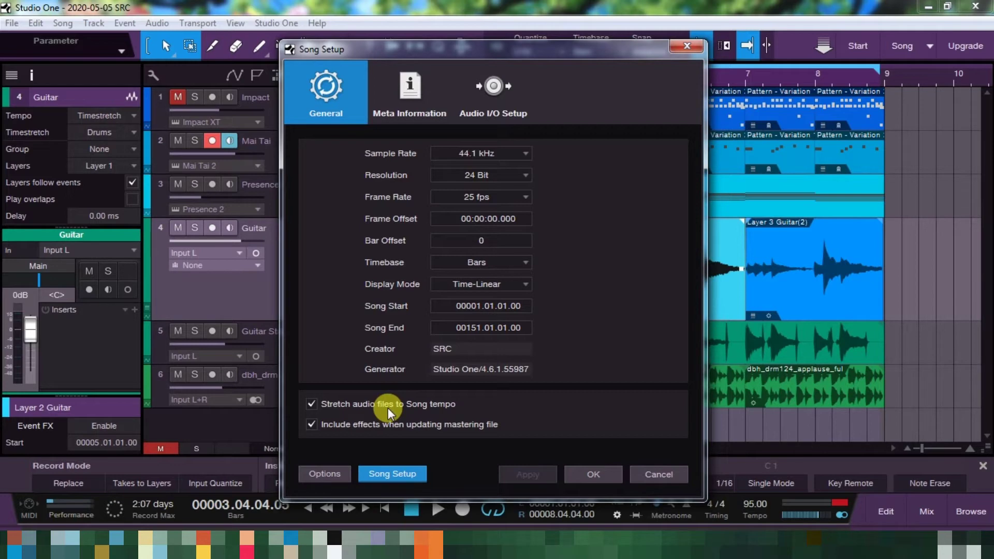
Close Song Setup and play the stretched arrangement from bar 3
{"action": "left_click", "coordinate": [389, 404]}
{"action": "key", "text": "Return"}
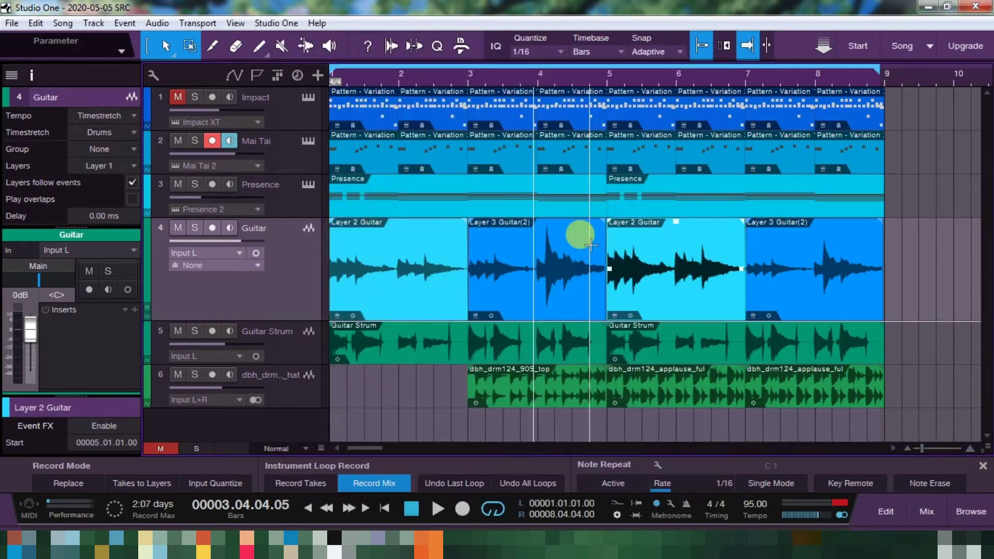
{"action": "left_click", "coordinate": [468, 76]}
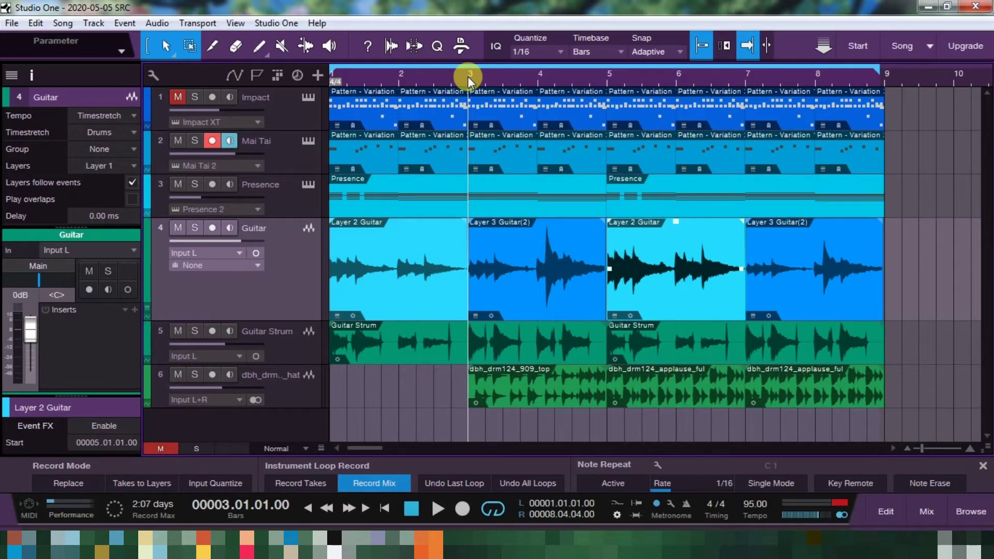
{"action": "key", "text": "space"}
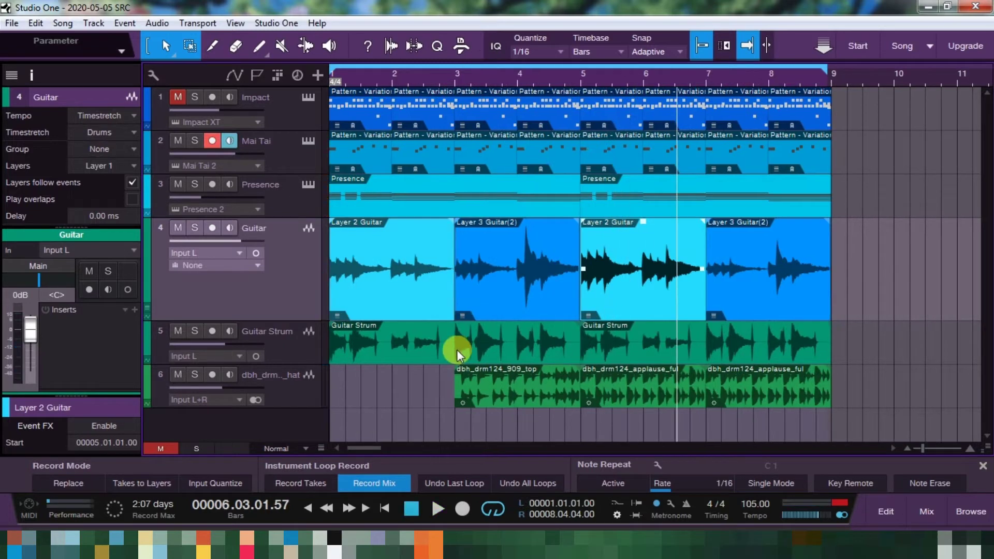
Set the Guitar track's Tempo mode to Don't follow, then confirm a song tempo of 95
{"action": "left_click", "coordinate": [118, 117]}
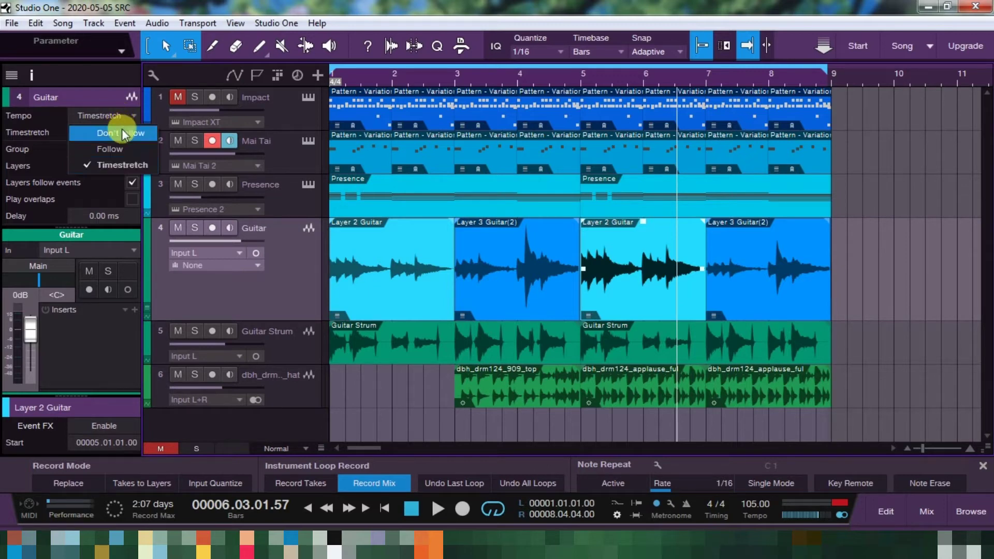
{"action": "left_click", "coordinate": [122, 129]}
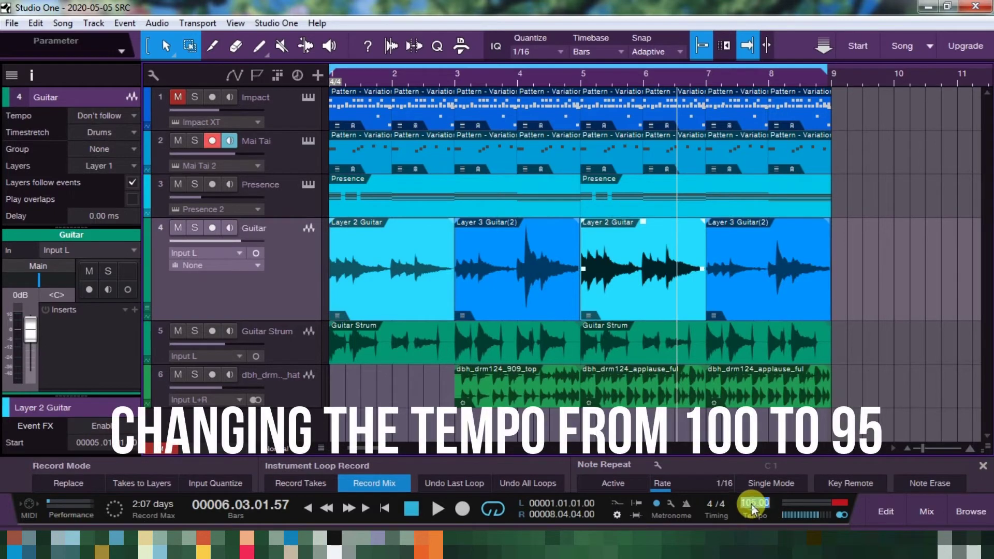
{"action": "type", "text": "95"}
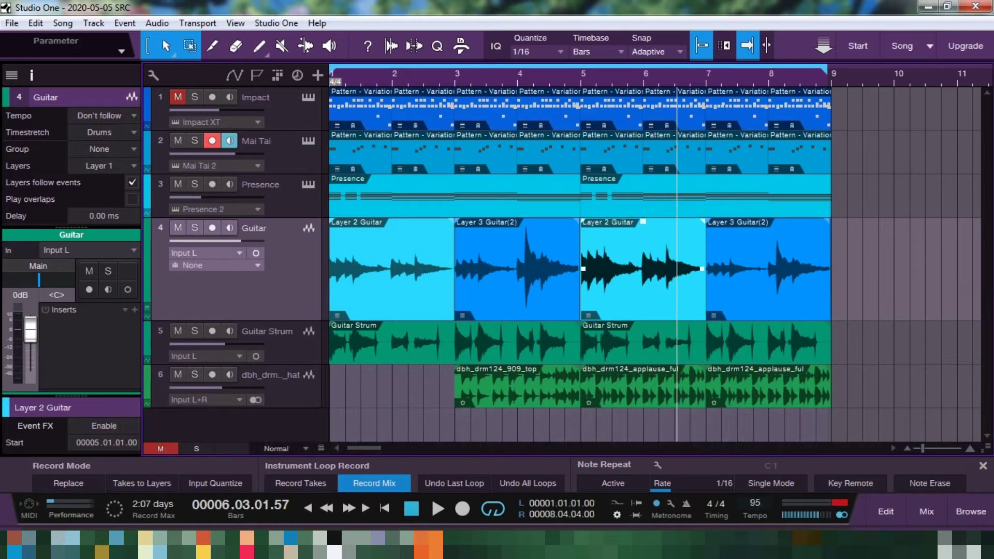
{"action": "key", "text": "Return"}
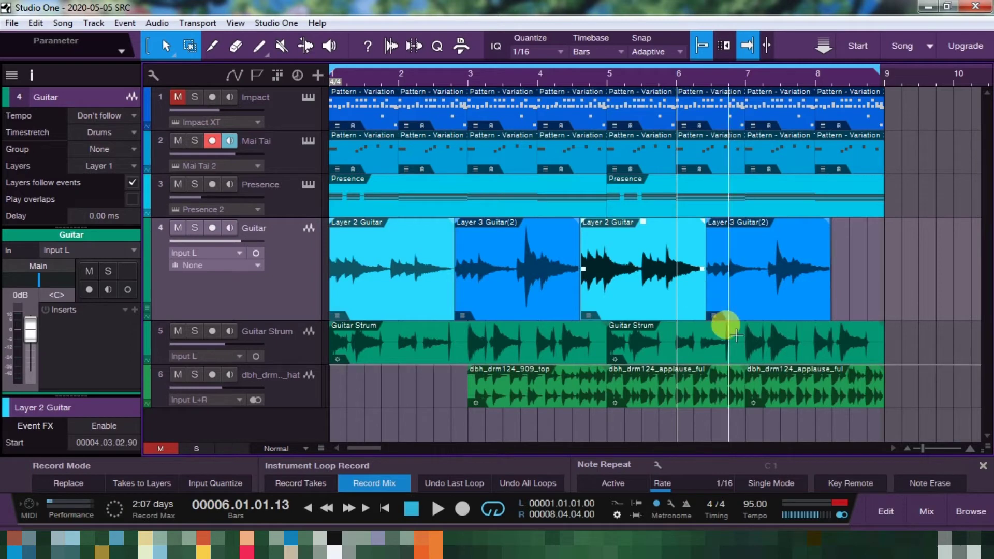
Delete the later Guitar events, stretch Layer 2 Guitar toward bar 3, undo it and play from the start
{"action": "left_click_drag", "start_coordinate": [828, 287], "coordinate": [459, 285]}
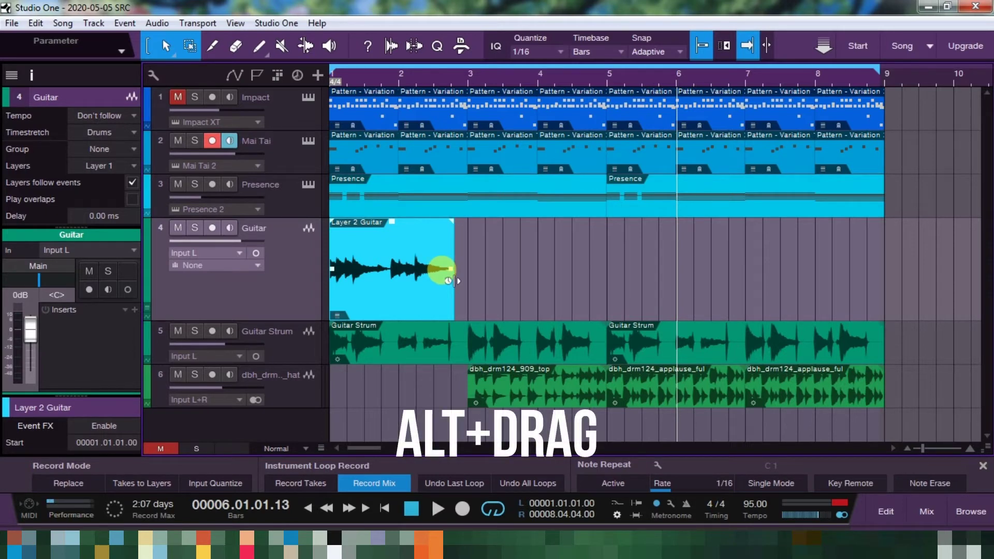
{"action": "left_click_drag", "start_coordinate": [454, 281], "coordinate": [469, 283]}
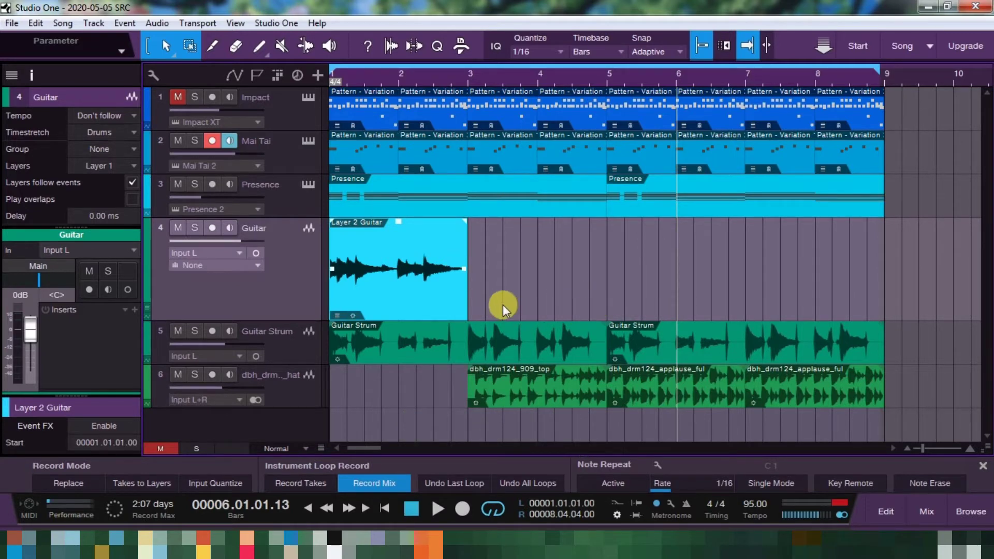
{"action": "key", "text": "ctrl+z"}
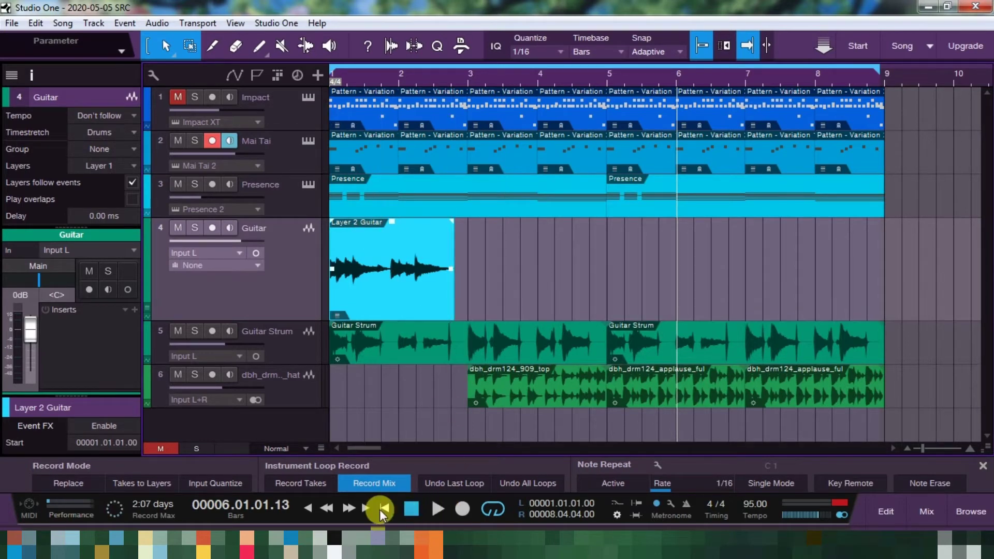
{"action": "left_click", "coordinate": [310, 506]}
{"action": "left_click", "coordinate": [439, 507]}
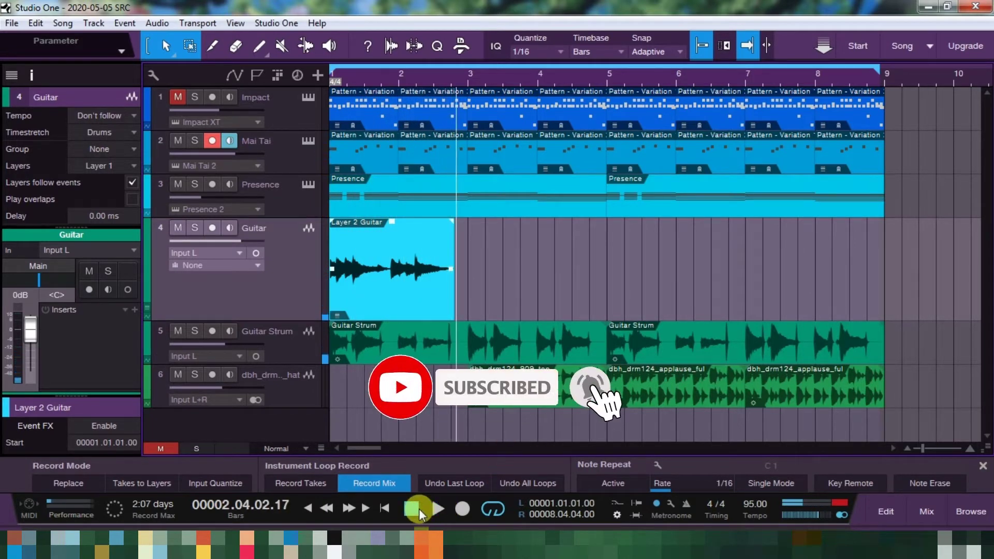
Redo the Layer 2 Guitar stretch via the Edit menu and play the song from the beginning
{"action": "left_click", "coordinate": [38, 24]}
{"action": "left_click", "coordinate": [47, 55]}
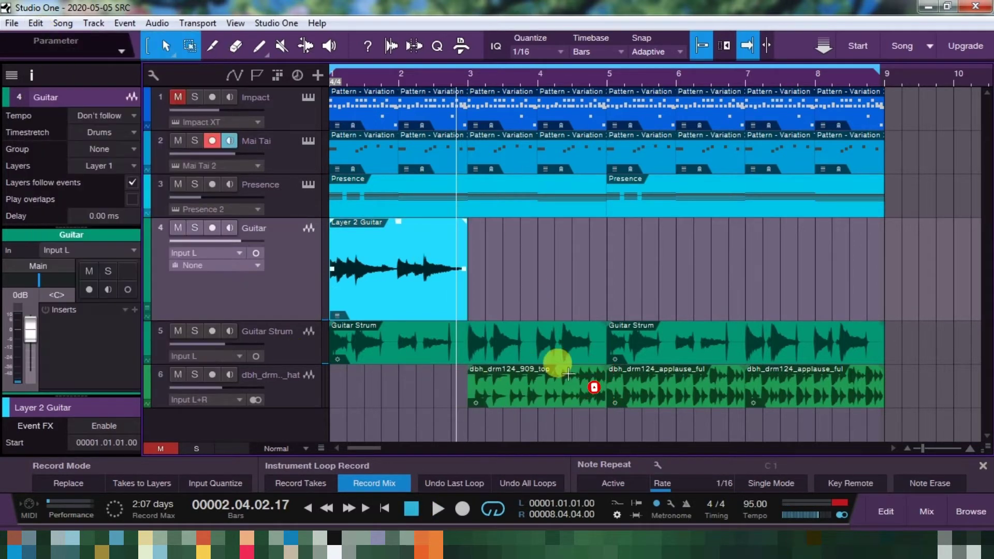
{"action": "left_click", "coordinate": [311, 509]}
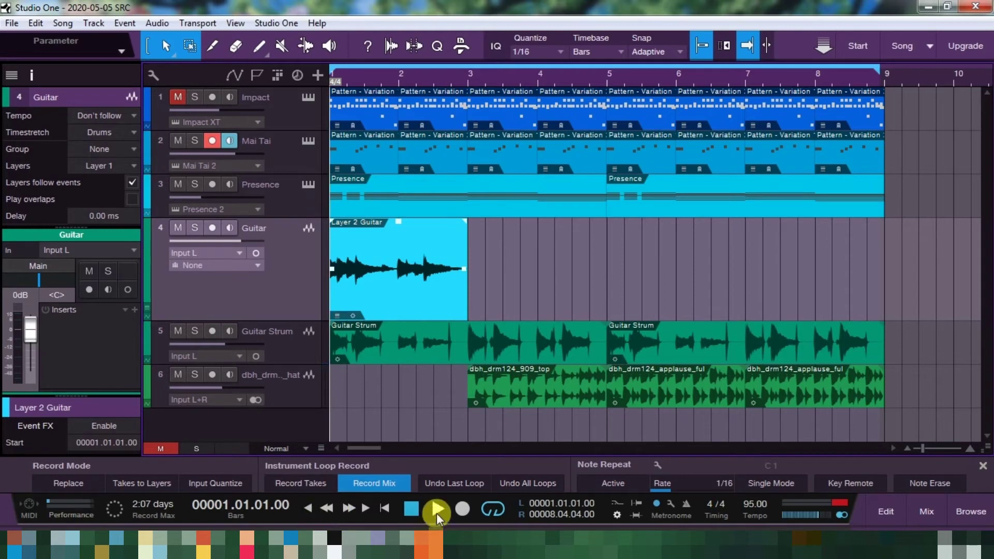
{"action": "left_click", "coordinate": [437, 512]}
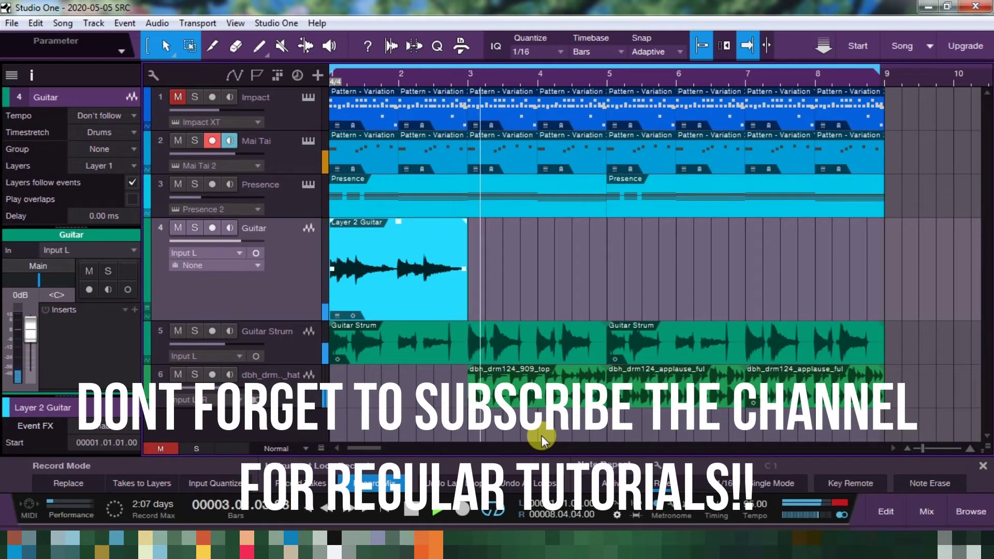
Stop playback and review the Guitar track's Timestretch modes, leaving Drums selected
{"action": "key", "text": "space"}
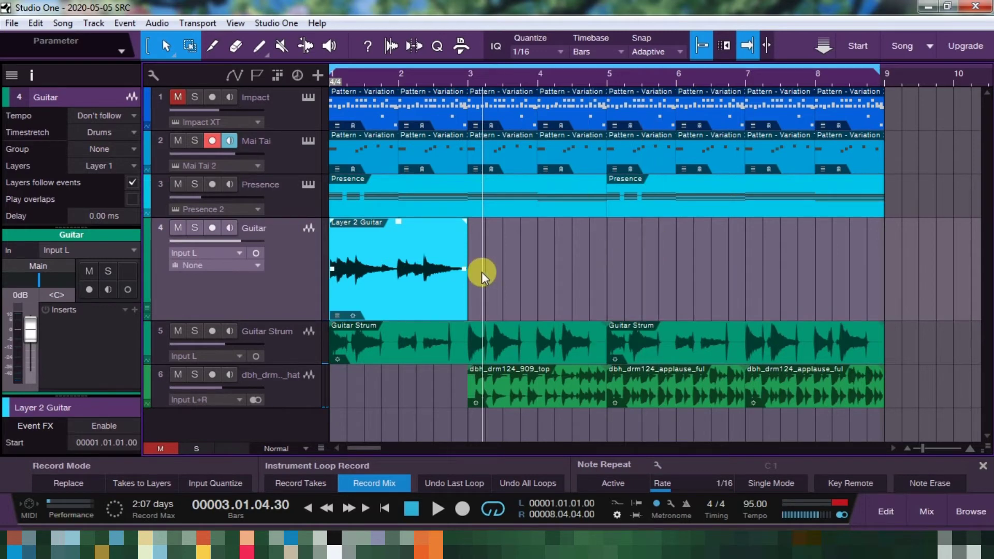
{"action": "left_click", "coordinate": [129, 133]}
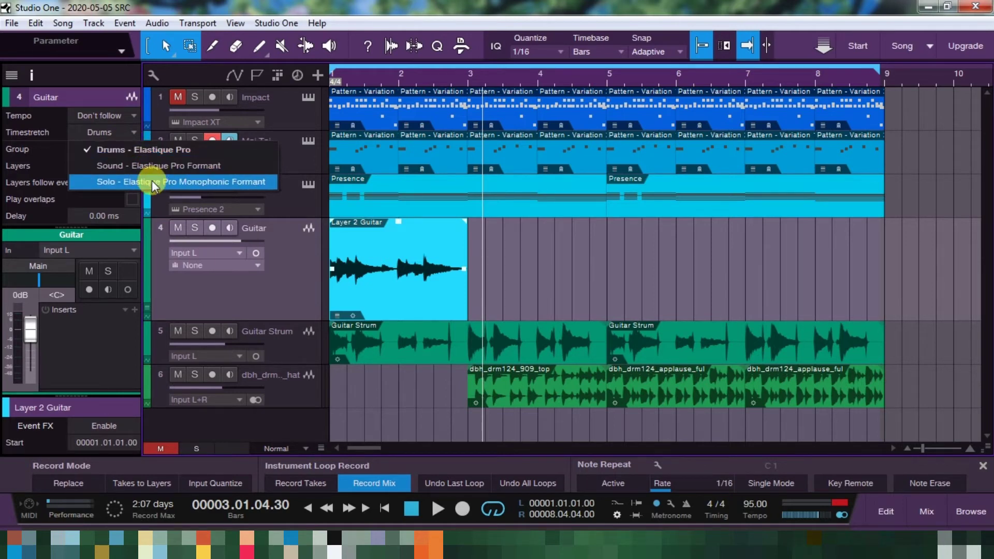
{"action": "left_click", "coordinate": [297, 290]}
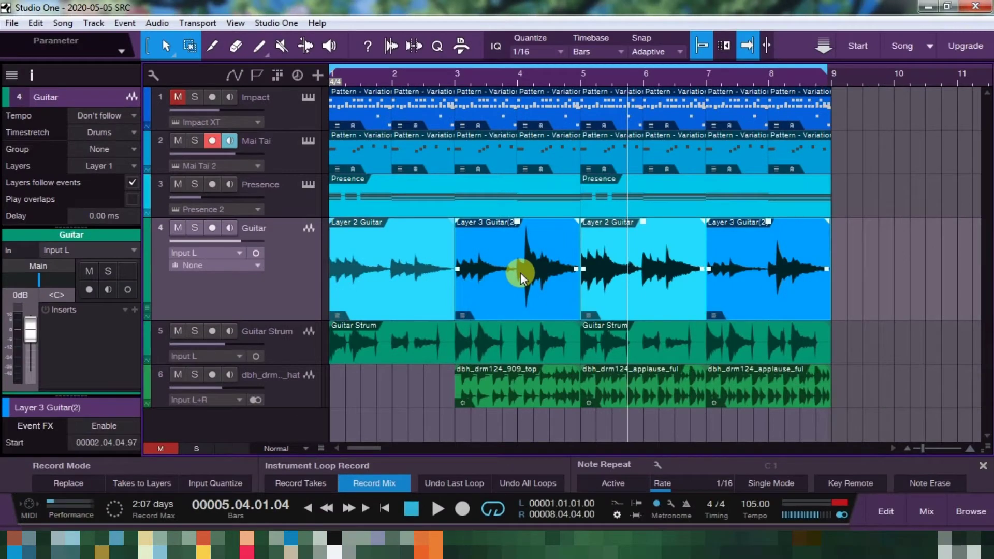
Open the guitar event in the Editor and adjust horizontal and vertical zoom on its waveform
{"action": "double_click", "coordinate": [520, 272]}
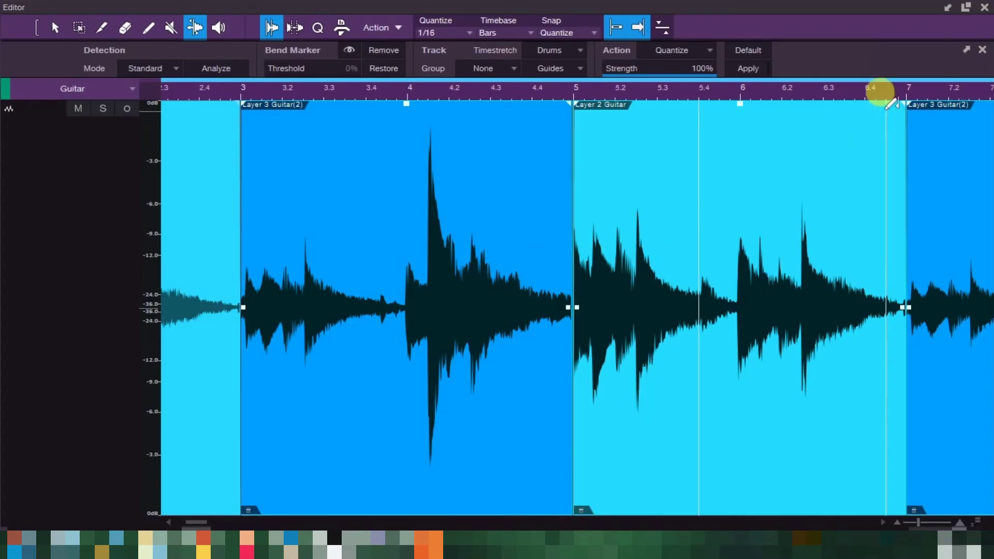
{"action": "left_click_drag", "start_coordinate": [918, 522], "coordinate": [907, 523]}
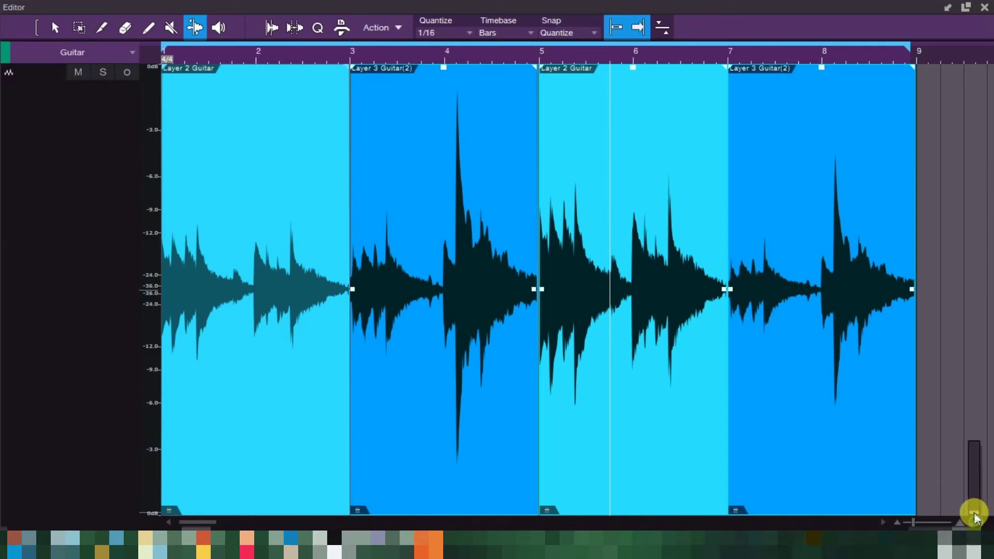
{"action": "left_click_drag", "start_coordinate": [975, 484], "coordinate": [971, 492]}
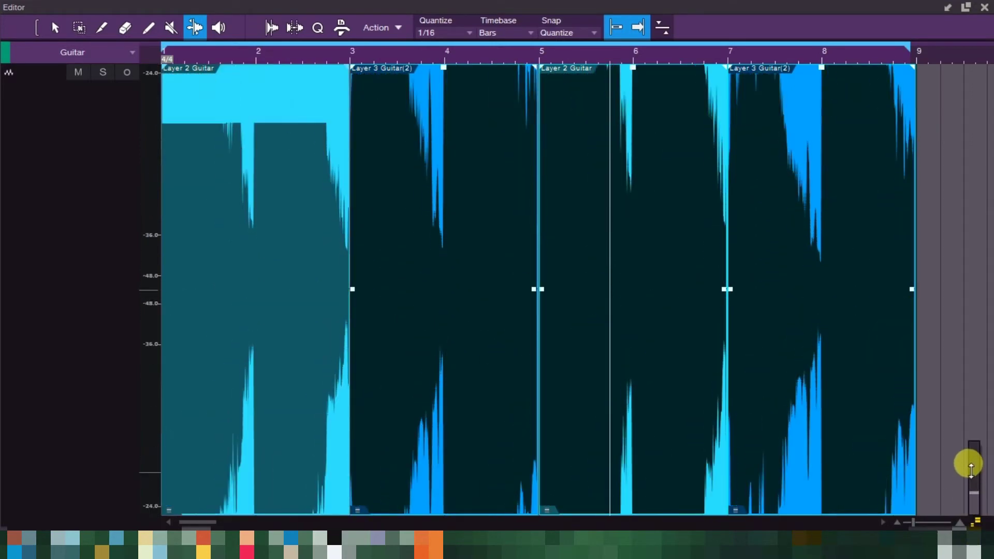
{"action": "left_click_drag", "start_coordinate": [971, 491], "coordinate": [970, 455]}
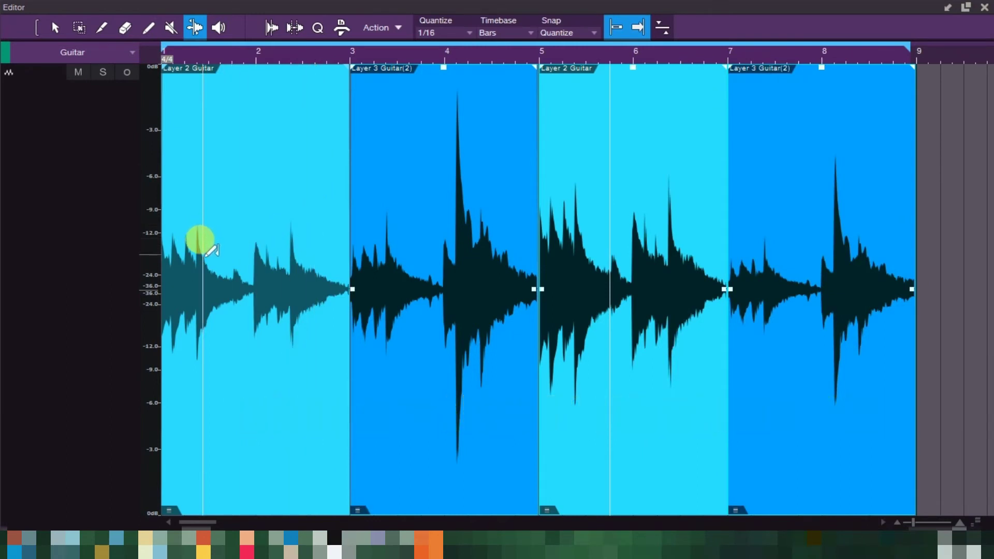
{"action": "key", "text": "w"}
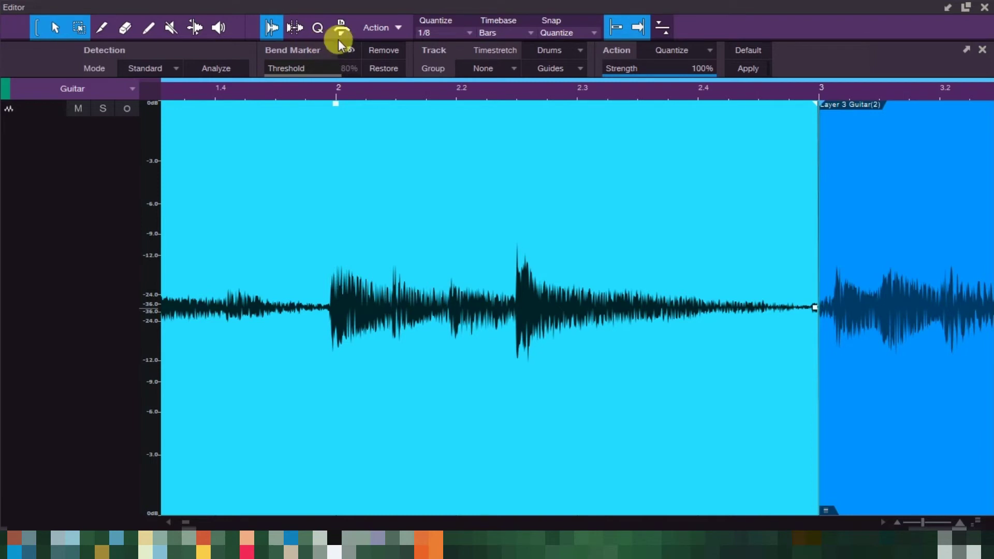
Toggle the bend marker view, glance at the Action menu, then auto-quantize the guitar event with Q
{"action": "left_click", "coordinate": [353, 51]}
{"action": "left_click", "coordinate": [345, 51]}
{"action": "left_click", "coordinate": [390, 29]}
{"action": "left_click", "coordinate": [392, 26]}
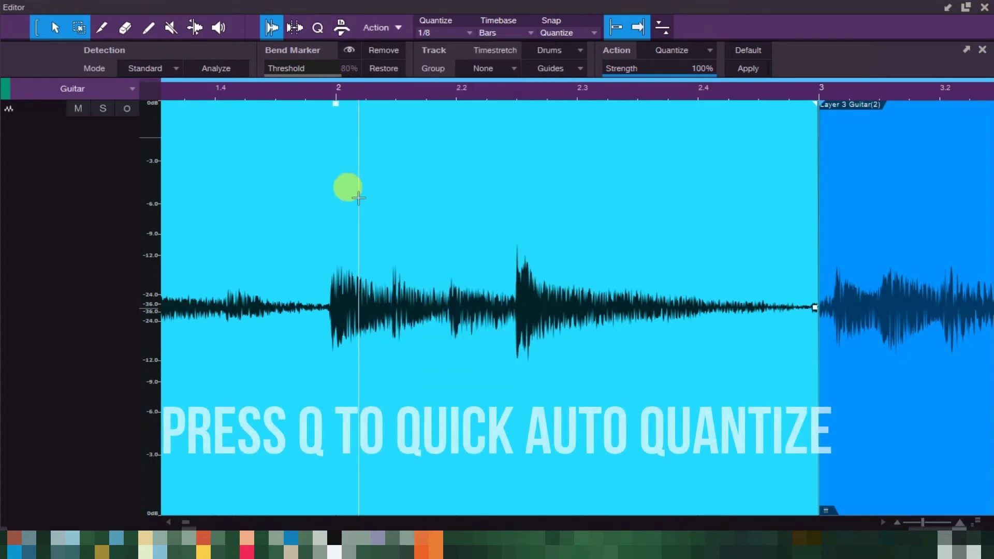
{"action": "left_click", "coordinate": [318, 28]}
{"action": "key", "text": "q"}
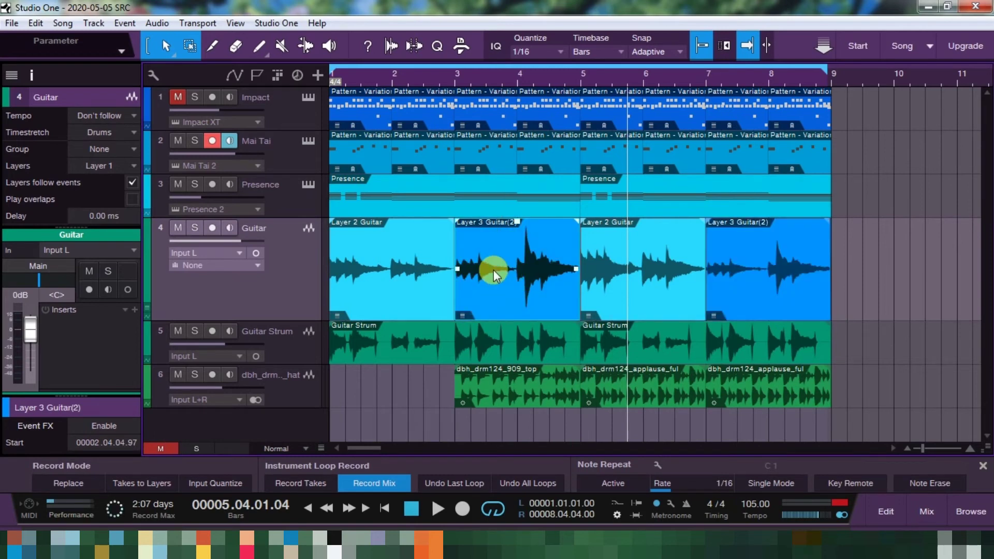
Open Layer 3 Guitar(2) in the Editor, set a whole-note quantize grid and choose the Bend tool
{"action": "double_click", "coordinate": [505, 303]}
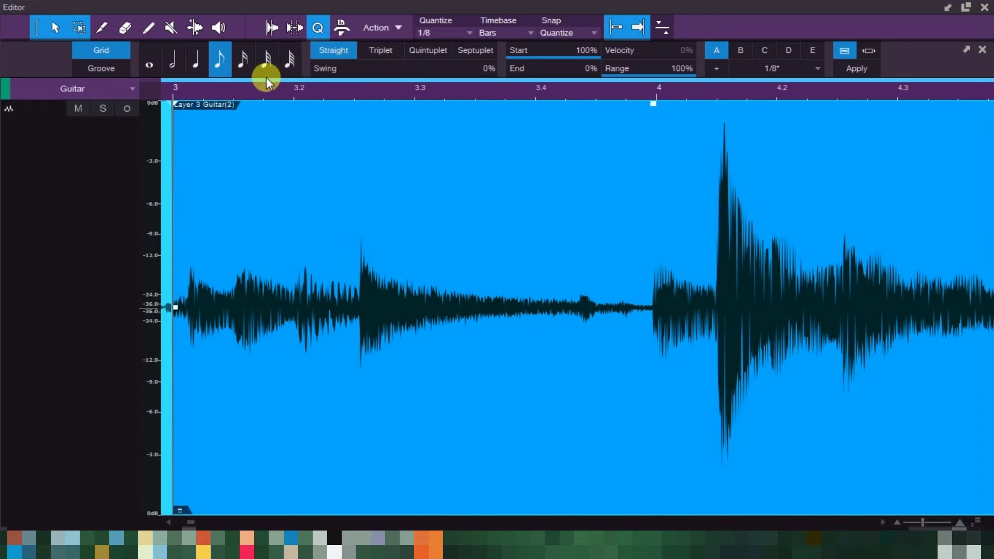
{"action": "left_click", "coordinate": [181, 64]}
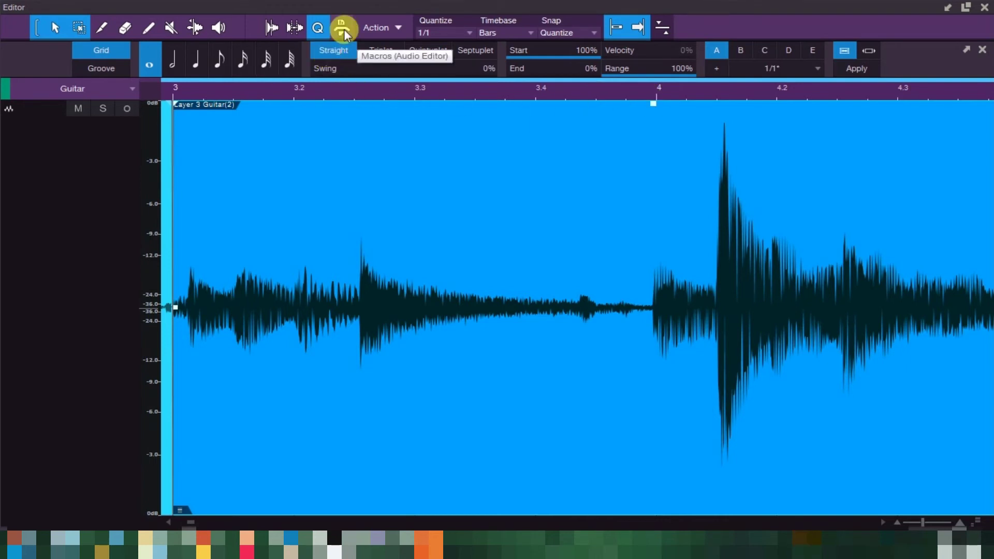
{"action": "left_click", "coordinate": [272, 28]}
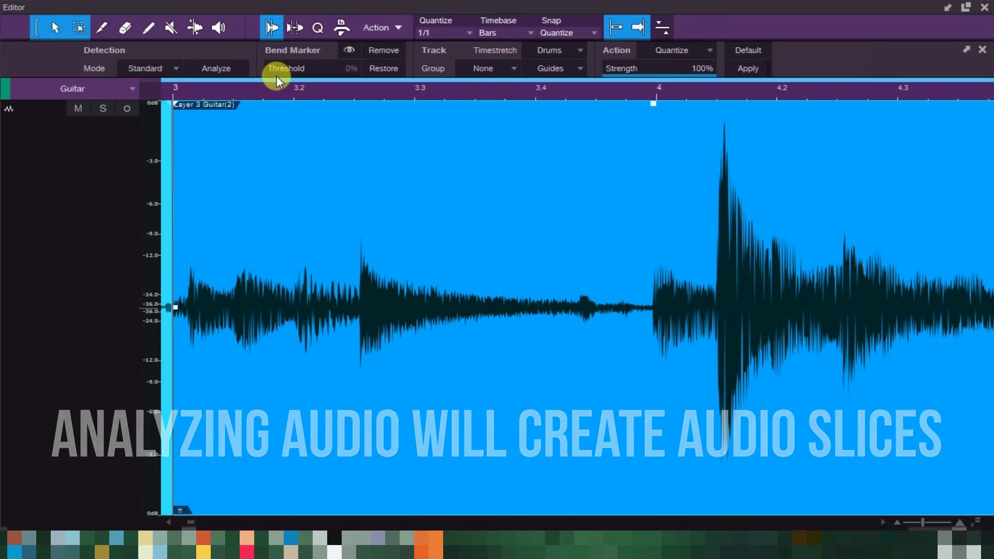
Analyze the guitar audio for bend markers with threshold at 81% and switch to the Bend tool
{"action": "left_click_drag", "start_coordinate": [276, 74], "coordinate": [333, 99]}
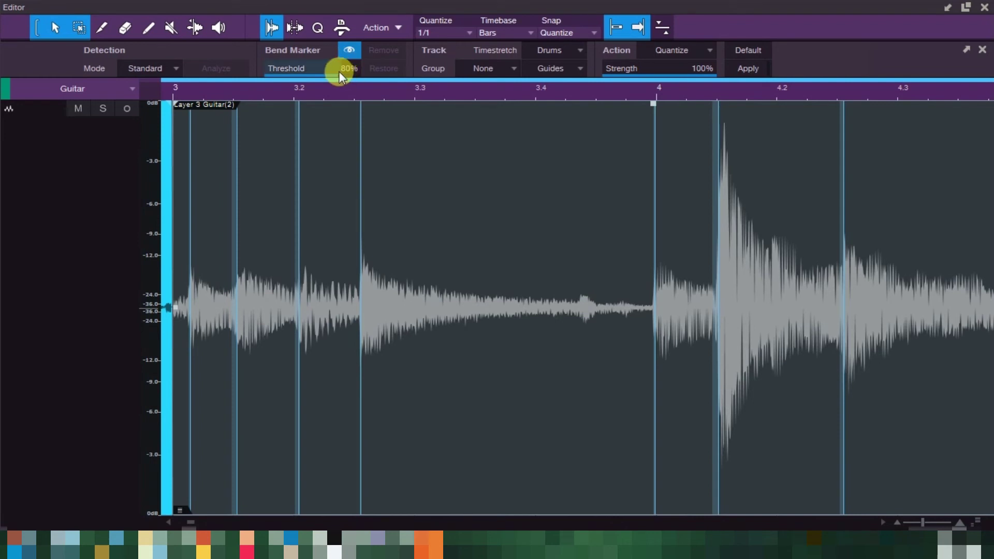
{"action": "mouse_move", "coordinate": [336, 75]}
{"action": "left_mouse_down"}
{"action": "mouse_move", "coordinate": [305, 76]}
{"action": "mouse_move", "coordinate": [335, 74]}
{"action": "left_mouse_up"}
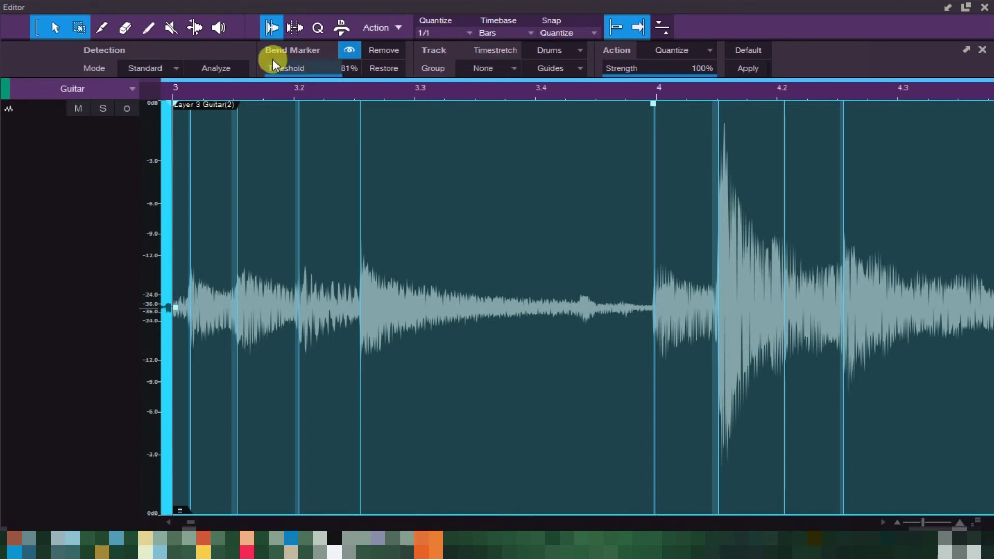
{"action": "left_click", "coordinate": [195, 29]}
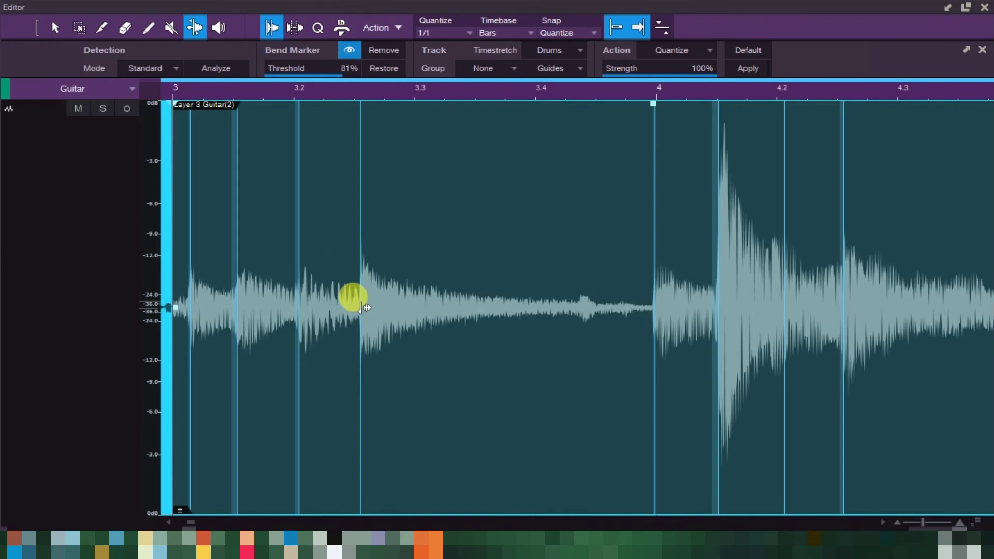
Drag the bend marker after bar 3.2 to the right and fine-tune its position
{"action": "mouse_move", "coordinate": [363, 308]}
{"action": "left_mouse_down"}
{"action": "mouse_move", "coordinate": [408, 308]}
{"action": "mouse_move", "coordinate": [384, 302]}
{"action": "left_mouse_up"}
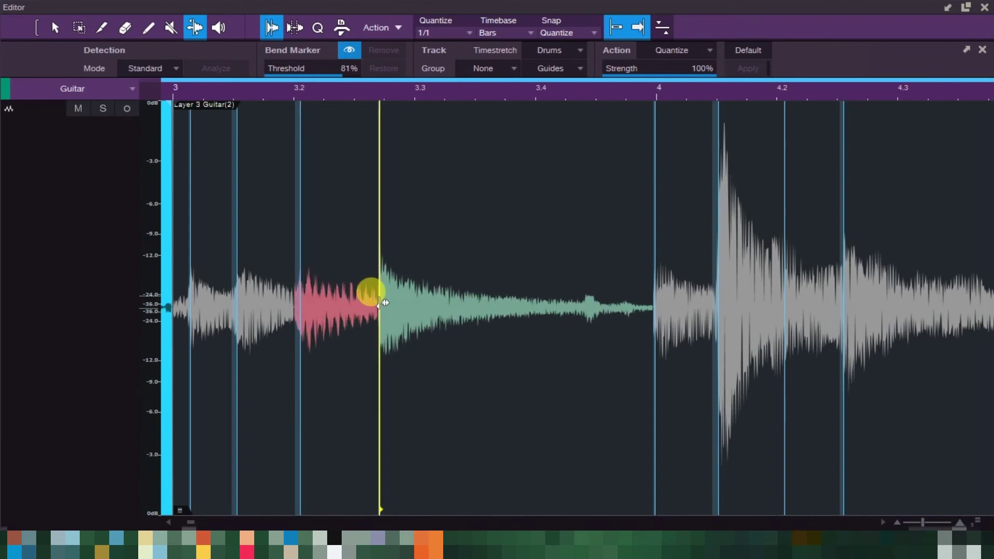
{"action": "left_click_drag", "start_coordinate": [383, 302], "coordinate": [381, 301]}
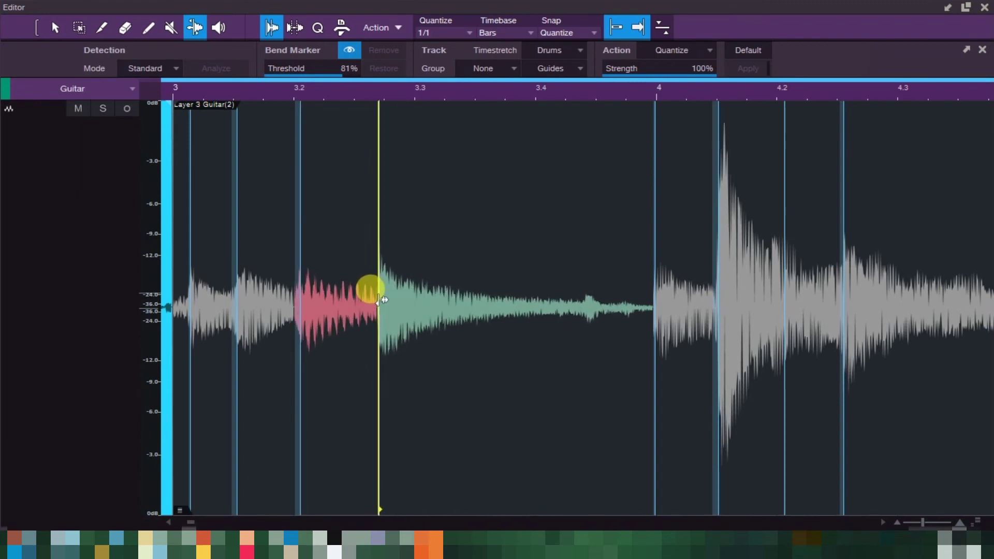
Set the Guitar track's Timestretch mode to Sound, keeping Quantize as the action
{"action": "left_click", "coordinate": [578, 52]}
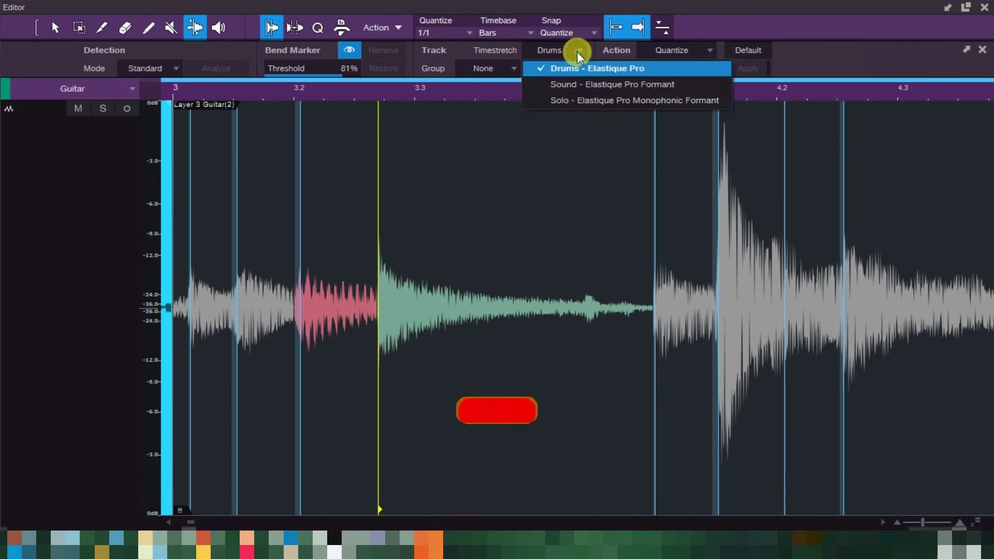
{"action": "left_click", "coordinate": [583, 87]}
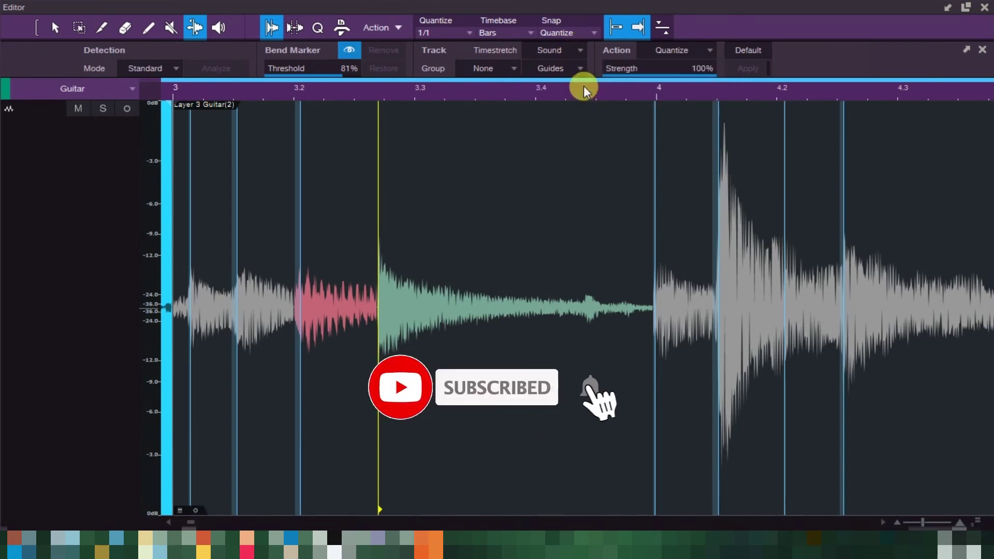
{"action": "left_click", "coordinate": [705, 53]}
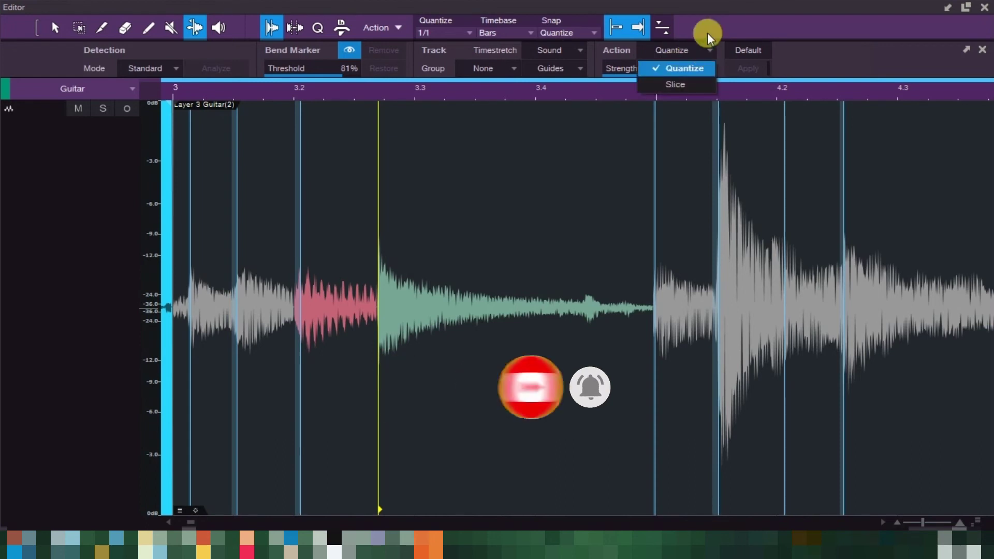
{"action": "left_click", "coordinate": [725, 21]}
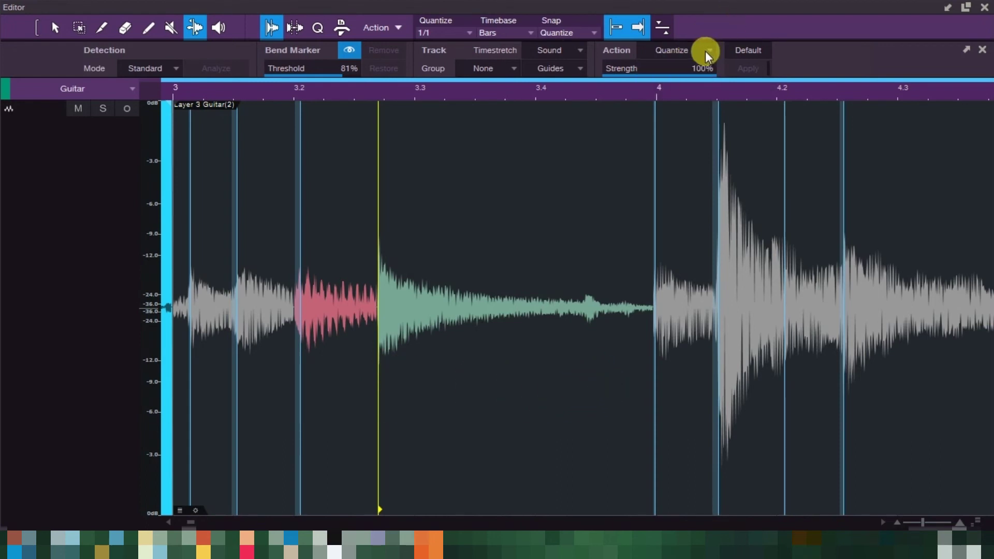
Readjust the bend marker to just before bar 3.3 and close the Editor
{"action": "mouse_move", "coordinate": [378, 303]}
{"action": "left_mouse_down"}
{"action": "mouse_move", "coordinate": [420, 303]}
{"action": "mouse_move", "coordinate": [361, 295]}
{"action": "left_mouse_up"}
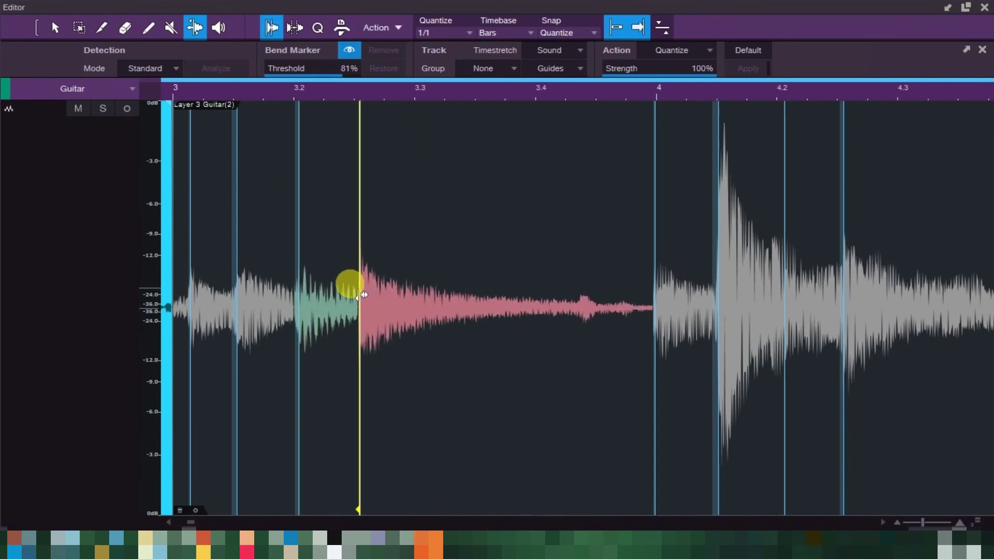
{"action": "mouse_move", "coordinate": [364, 295]}
{"action": "left_mouse_down"}
{"action": "mouse_move", "coordinate": [416, 295]}
{"action": "mouse_move", "coordinate": [386, 286]}
{"action": "left_mouse_up"}
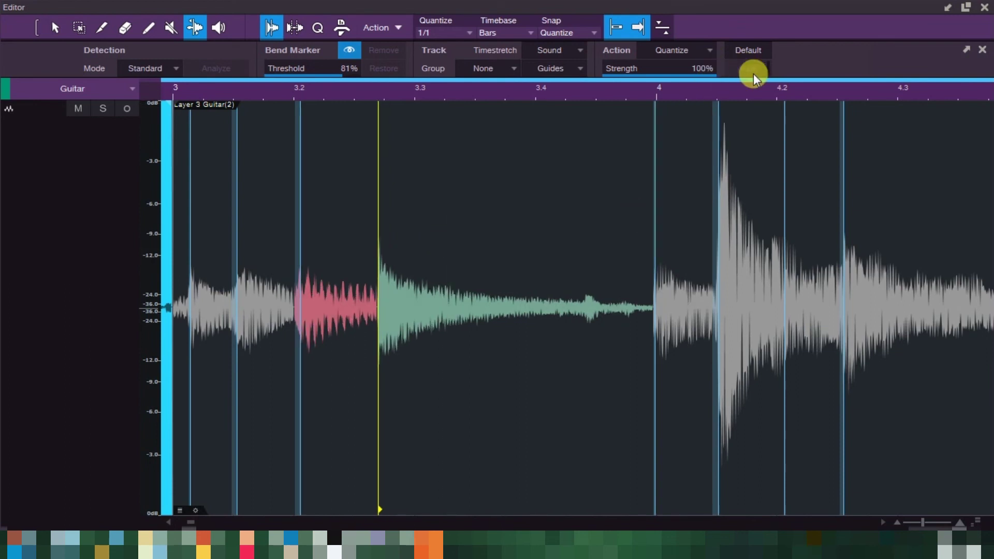
{"action": "left_click", "coordinate": [982, 7]}
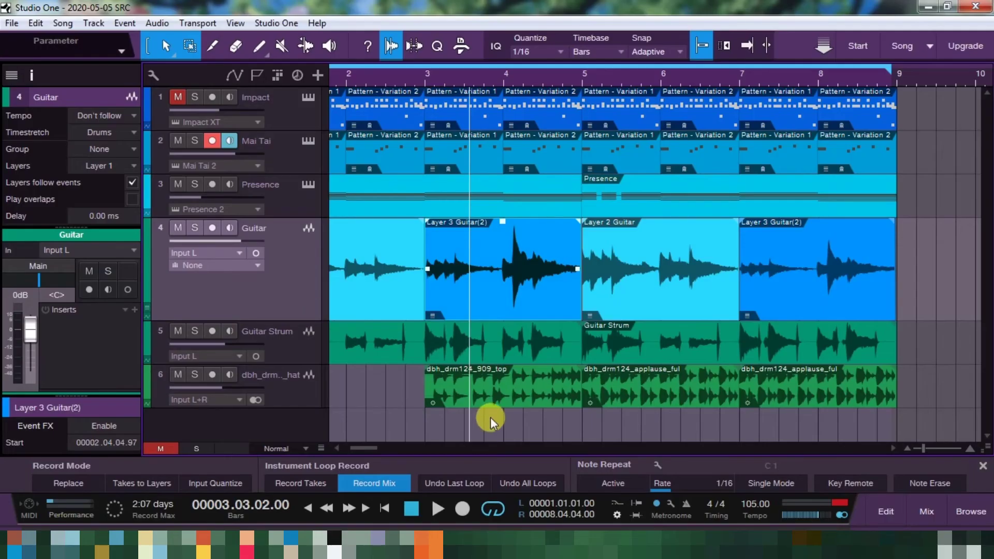